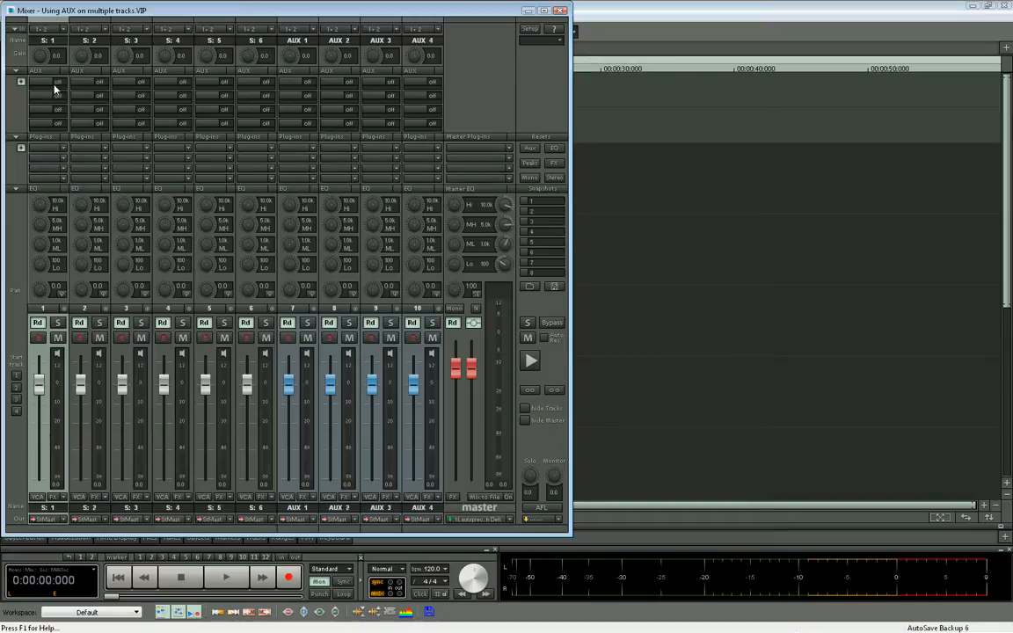
Activate the four AUX sends on track 1 at about -2.7, -0.6, -10.6 and 0.8 dB for AUX 1 to 4.
click(44, 87)
click(40, 97)
click(39, 109)
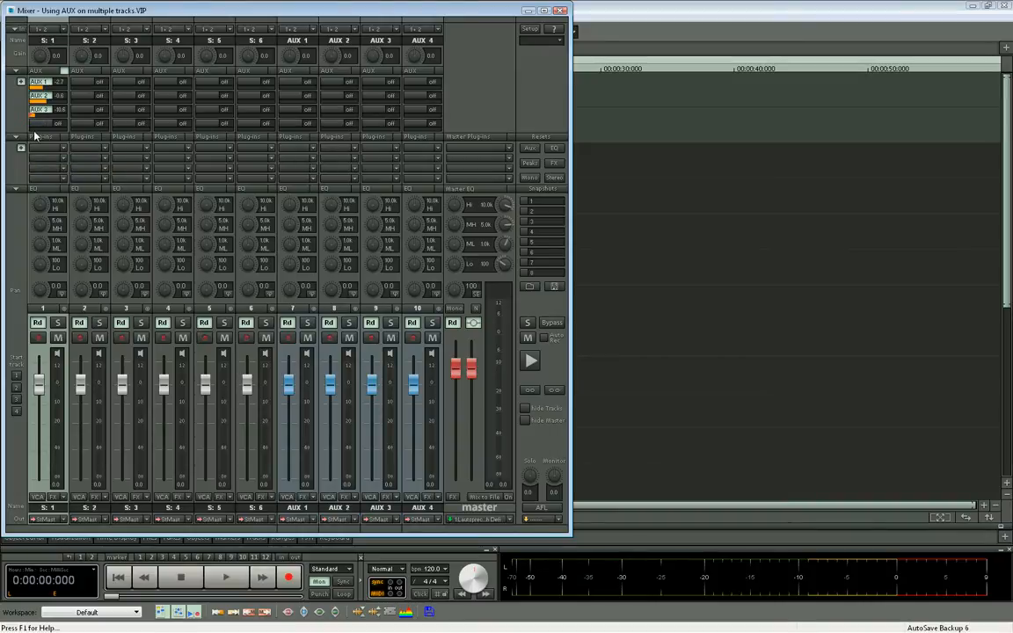
click(37, 123)
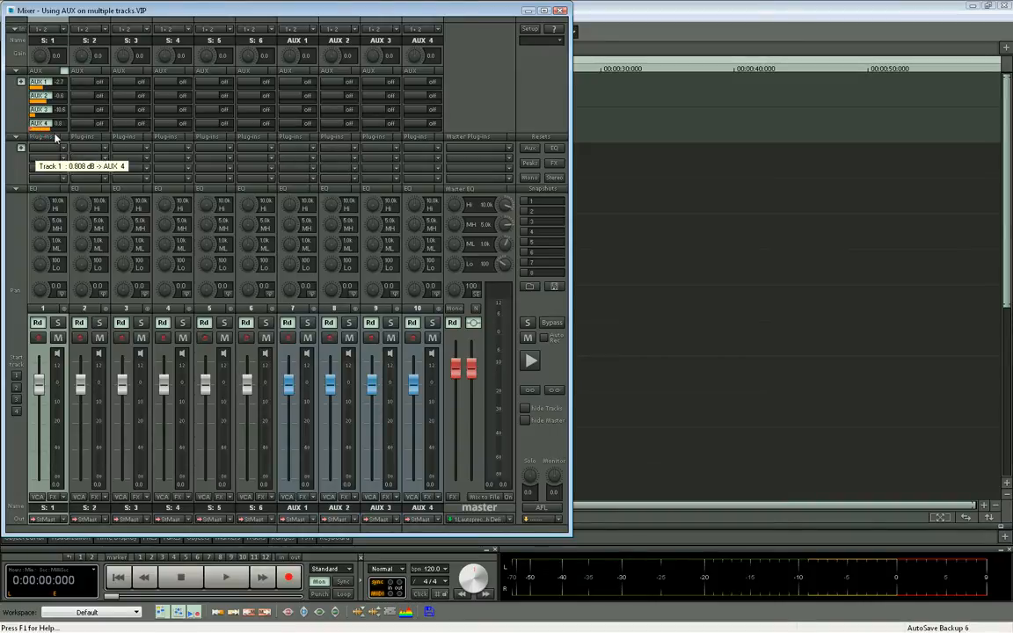
Group the AUX 1 sends of tracks 3, 4 and 5, raise them together, and offset them to about -2.7, -7.4 and -18.3 dB.
click(119, 93)
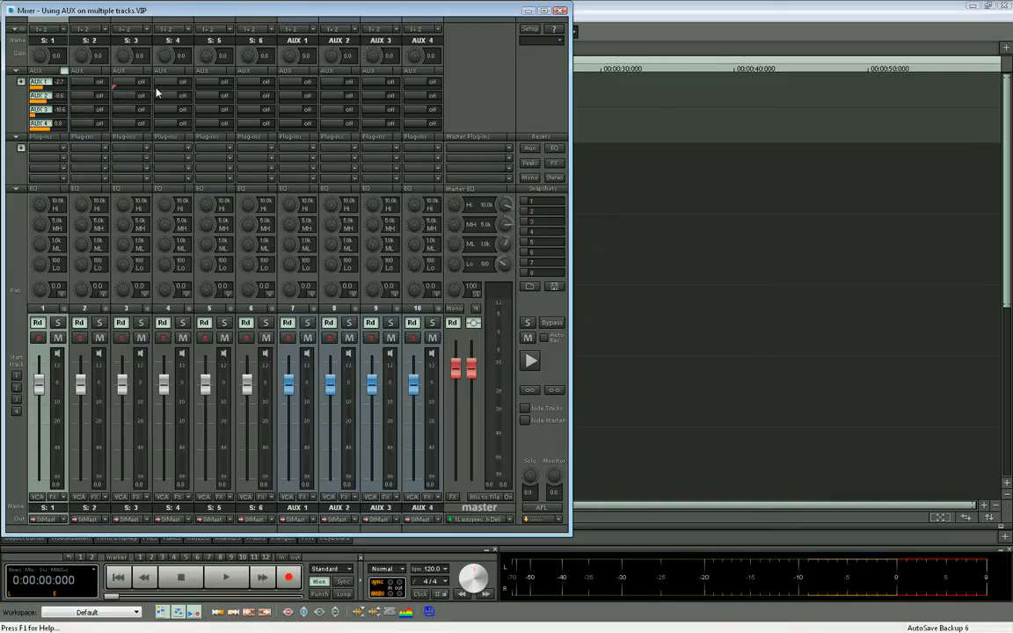
click(200, 92)
drag(117, 88, 165, 91)
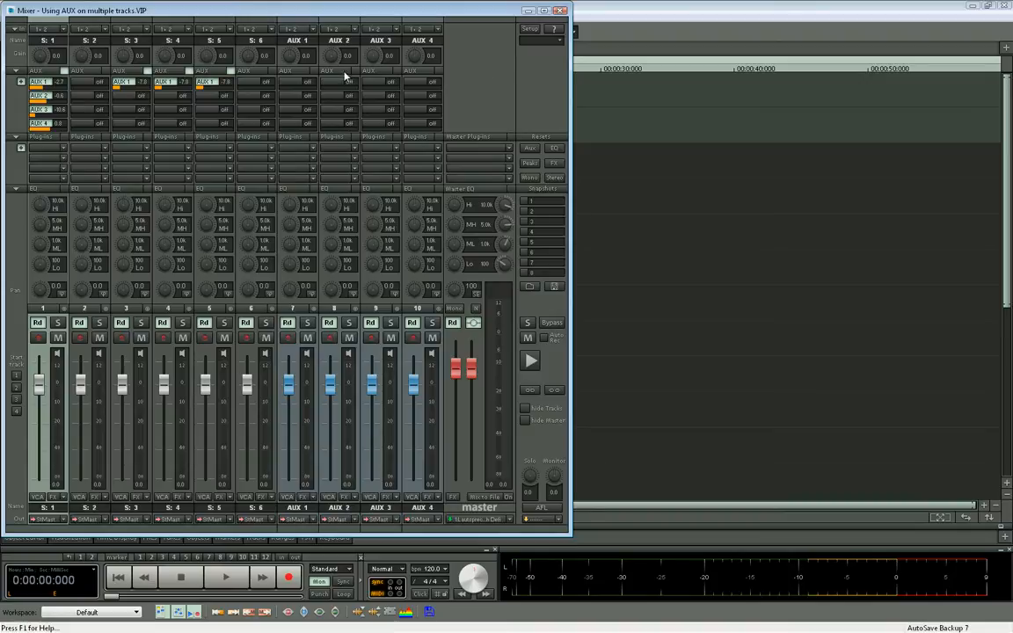
drag(129, 89, 169, 92)
mouse_move(204, 89)
mouse_down()
mouse_move(216, 91)
mouse_move(199, 90)
mouse_up()
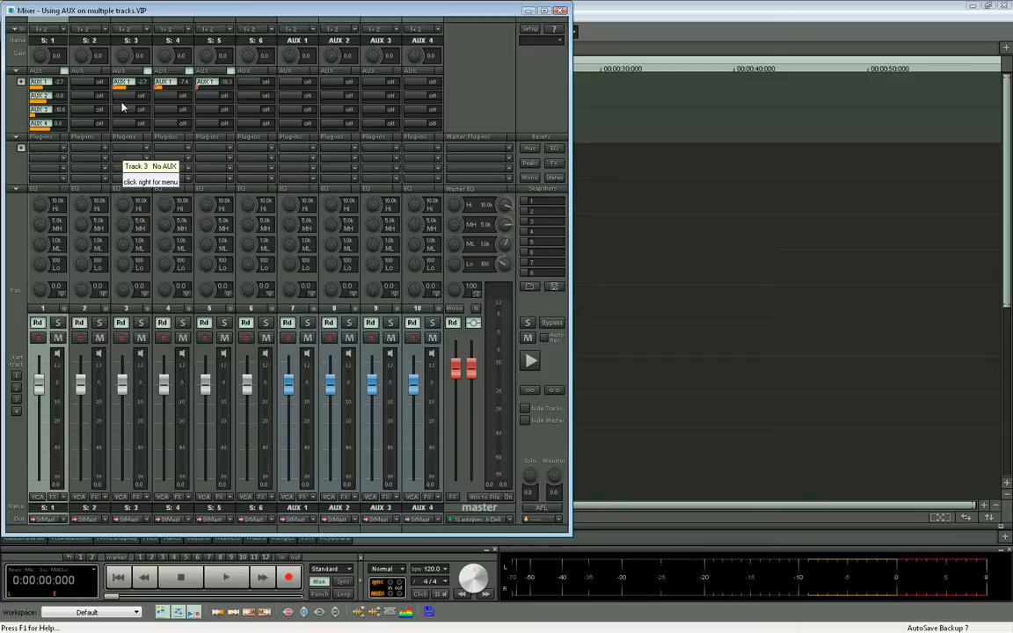
Group AUX 2 on track 3, AUX 3 on track 4 and AUX 4 on track 5, and raise them together to about -2.6 dB.
drag(121, 103, 136, 103)
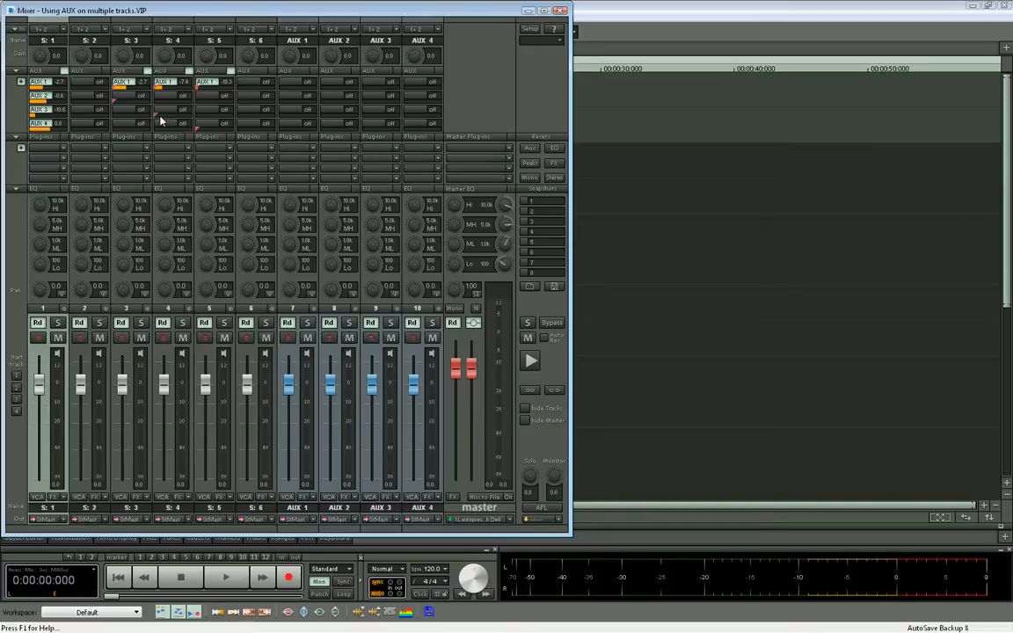
drag(157, 120, 171, 121)
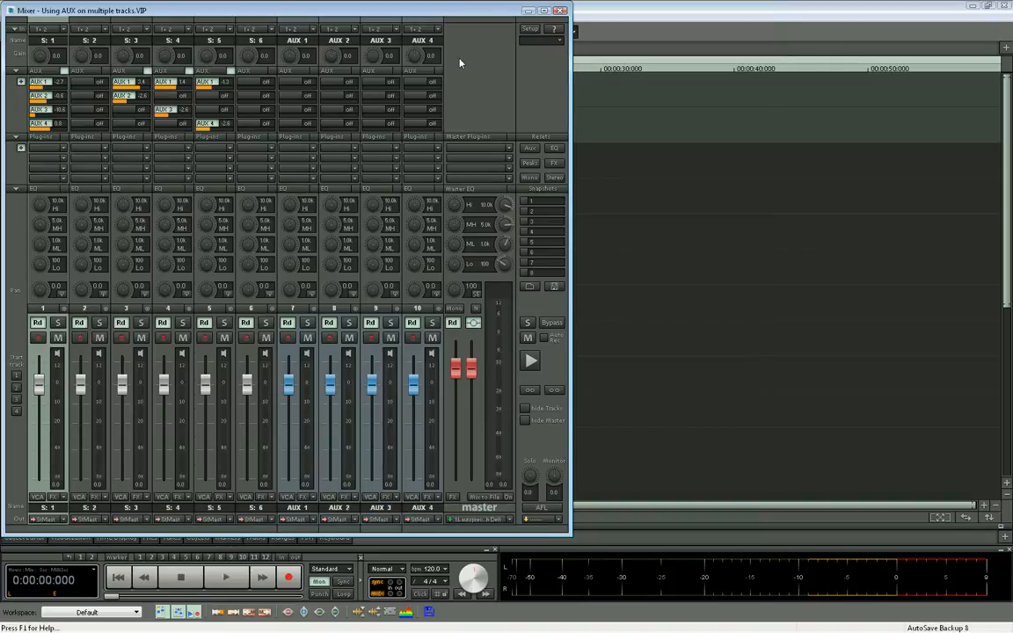
Toggle individual AUX sends off and back on, alone on track 1 and as a group across tracks 1, 3, 4 and 5.
click(43, 86)
click(36, 83)
click(166, 85)
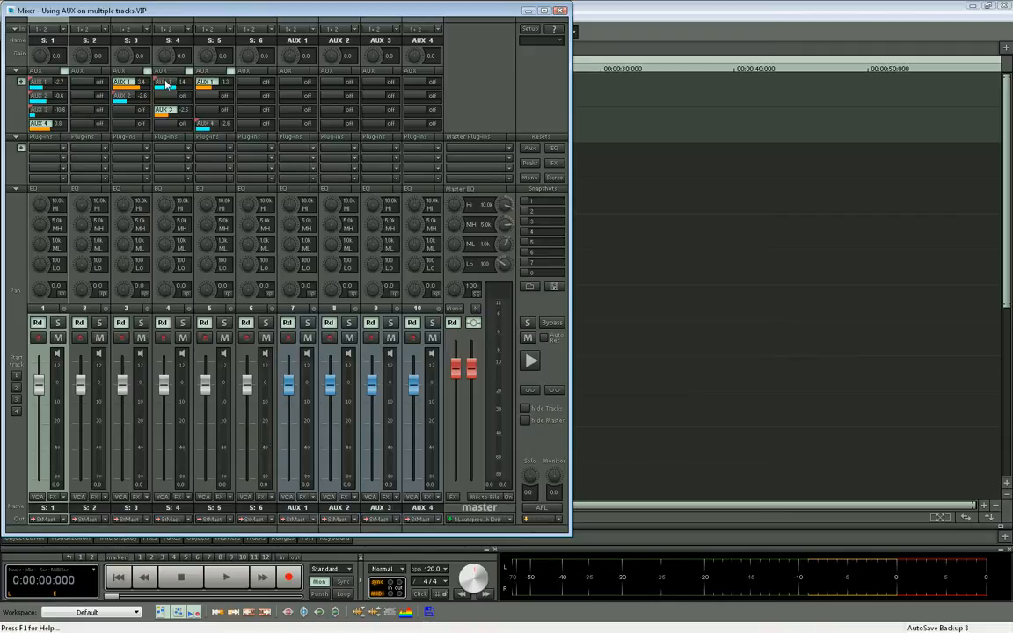
click(165, 85)
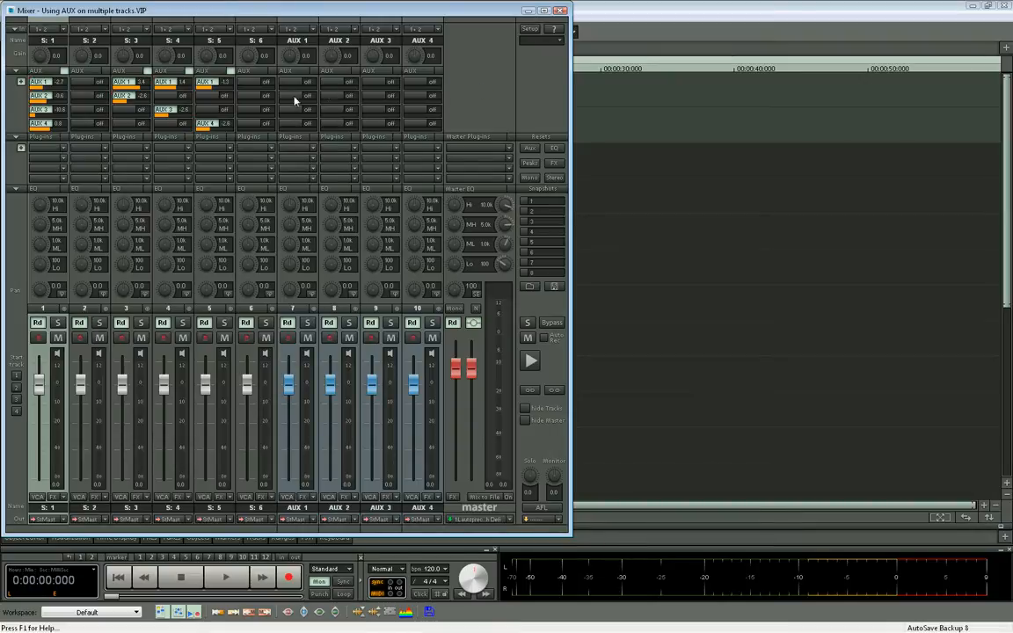
Bypass and reactivate the whole AUX section on track 1, and on tracks 1, 3 and 5 as a group.
click(49, 72)
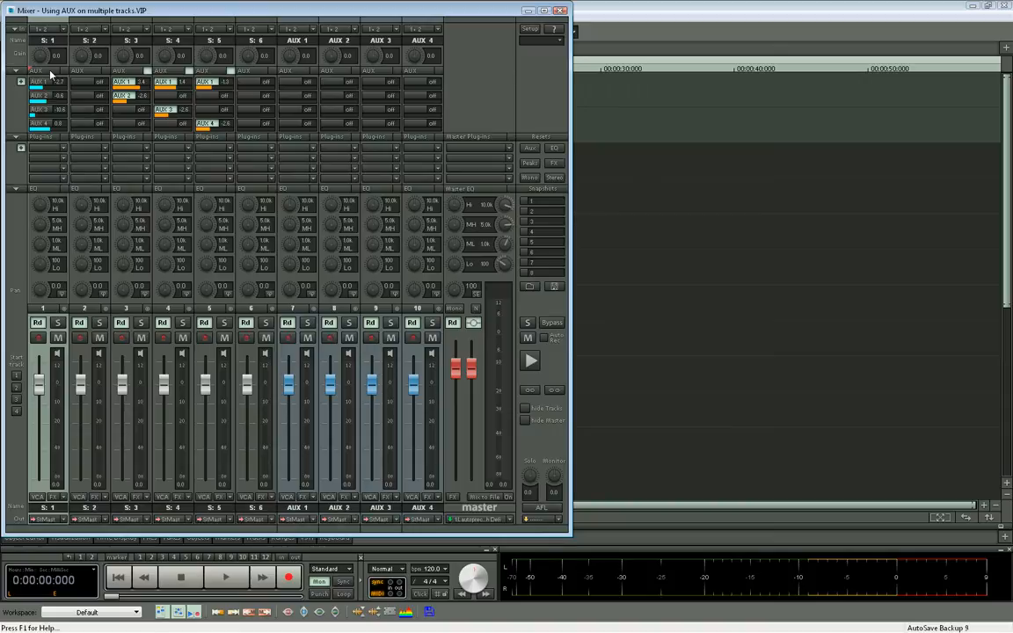
click(50, 73)
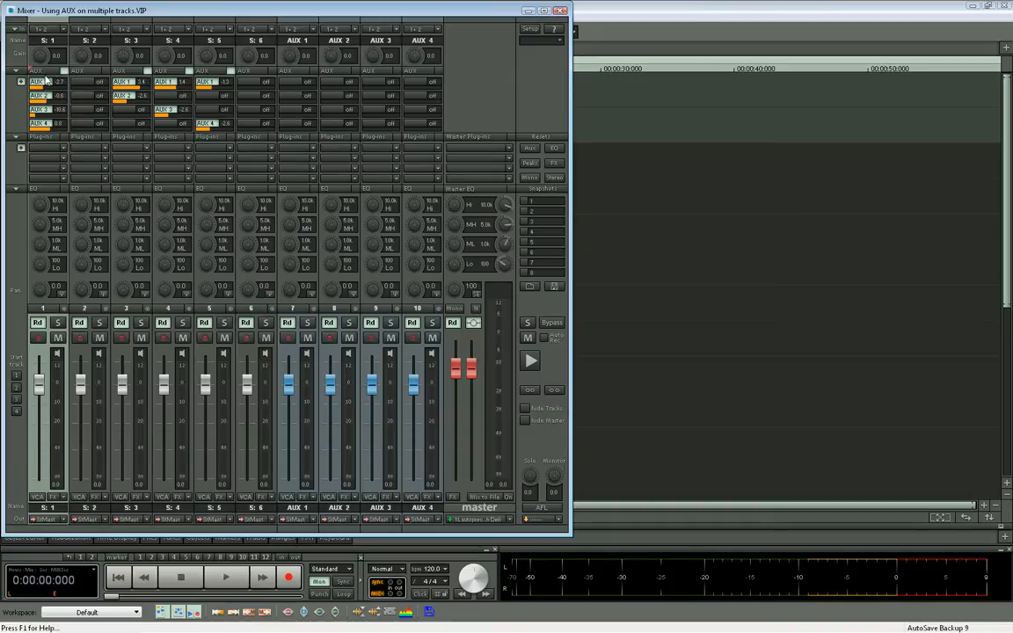
click(207, 73)
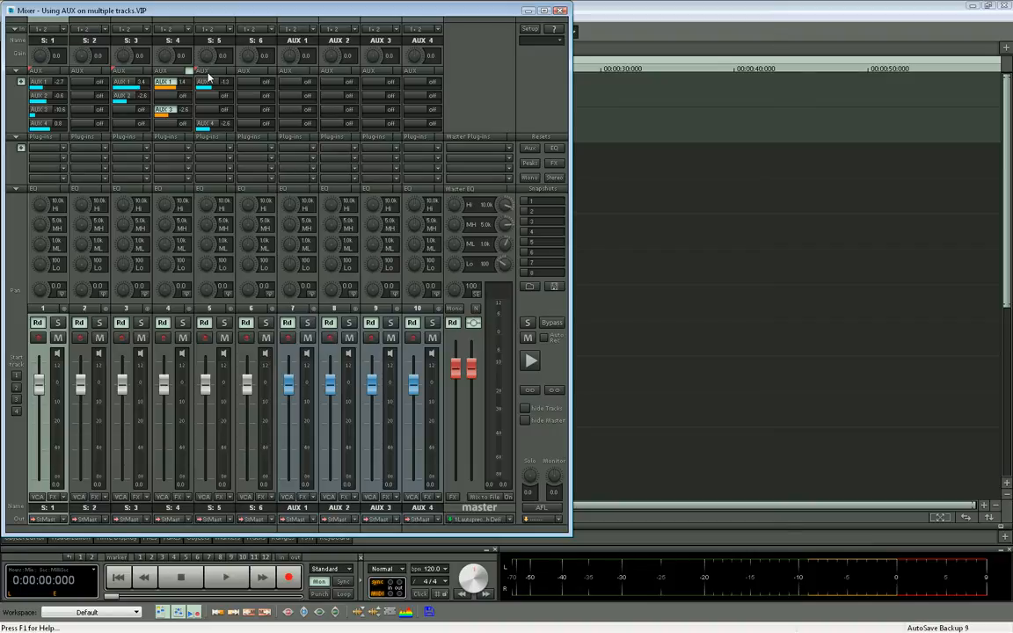
click(207, 72)
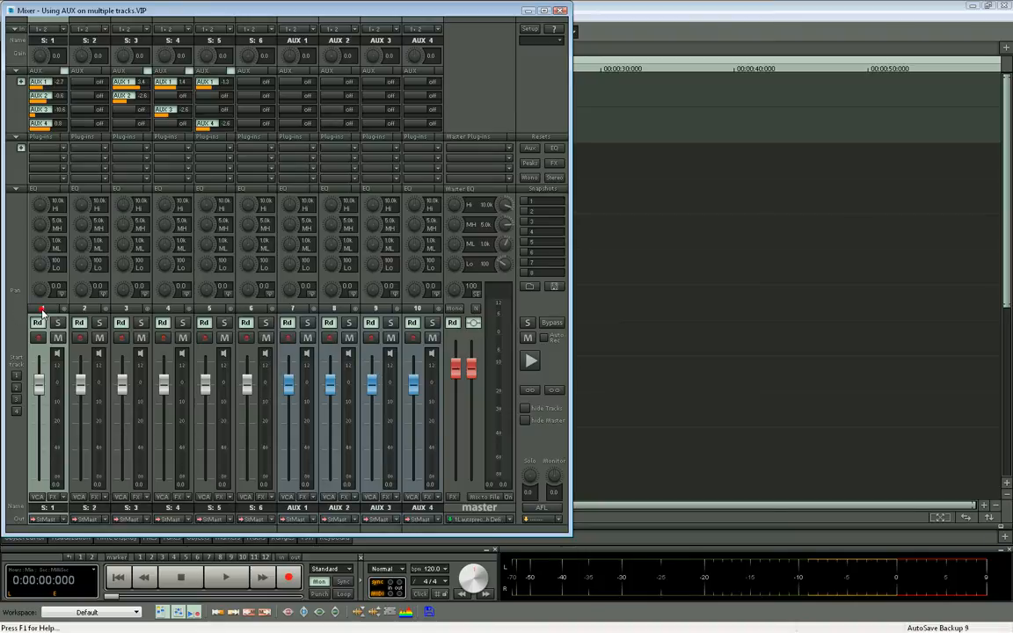
Select tracks 1 to 4 together and raise their AUX 1 sends jointly, bringing track 2 to about -9.4 dB.
click(84, 309)
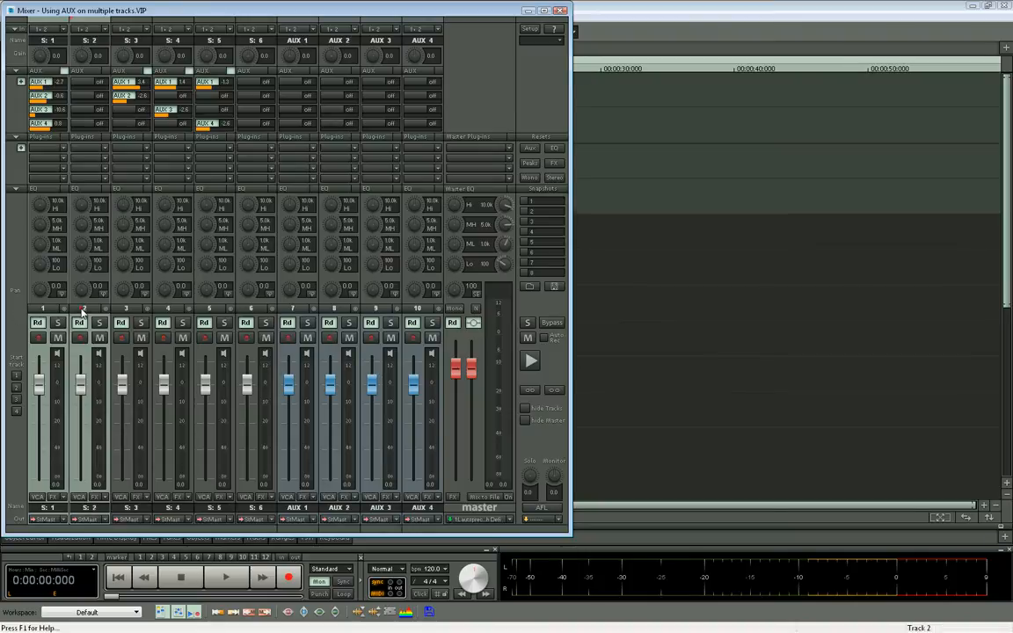
click(131, 311)
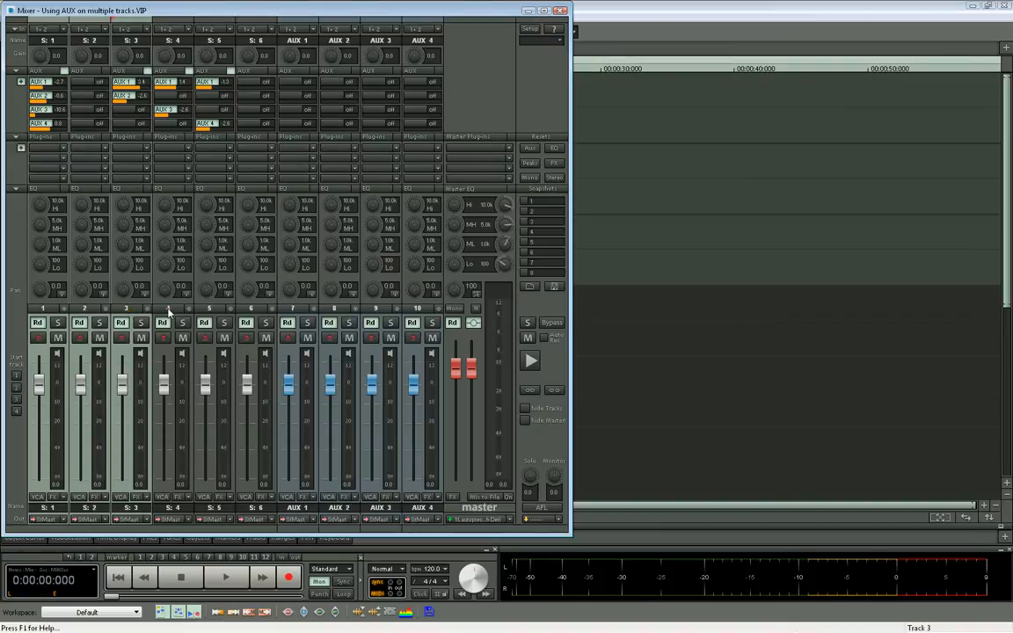
click(169, 311)
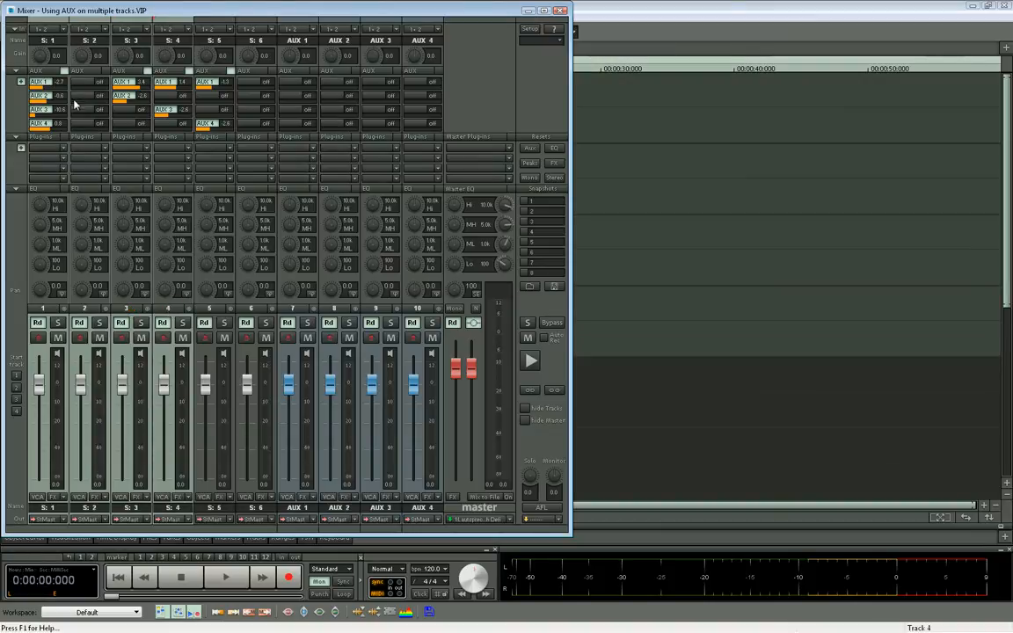
mouse_move(76, 85)
mouse_down()
mouse_move(100, 90)
mouse_move(83, 90)
mouse_up()
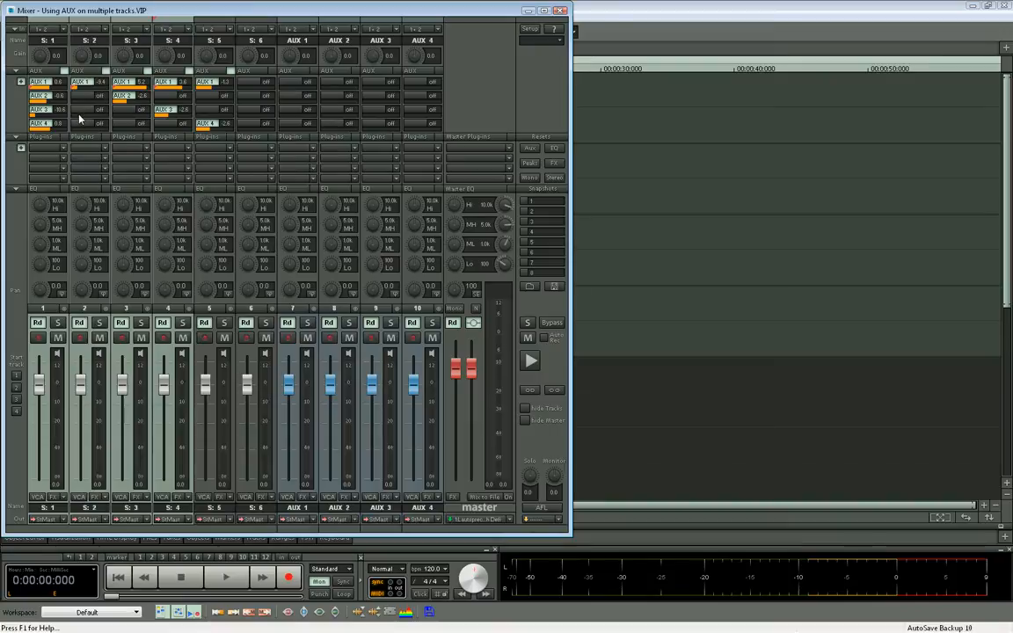
Adjust AUX 3, AUX 4 and AUX 2 jointly across the selected tracks, to about -6.7, -10.1 and -41.6 dB on track 2.
drag(77, 117, 88, 121)
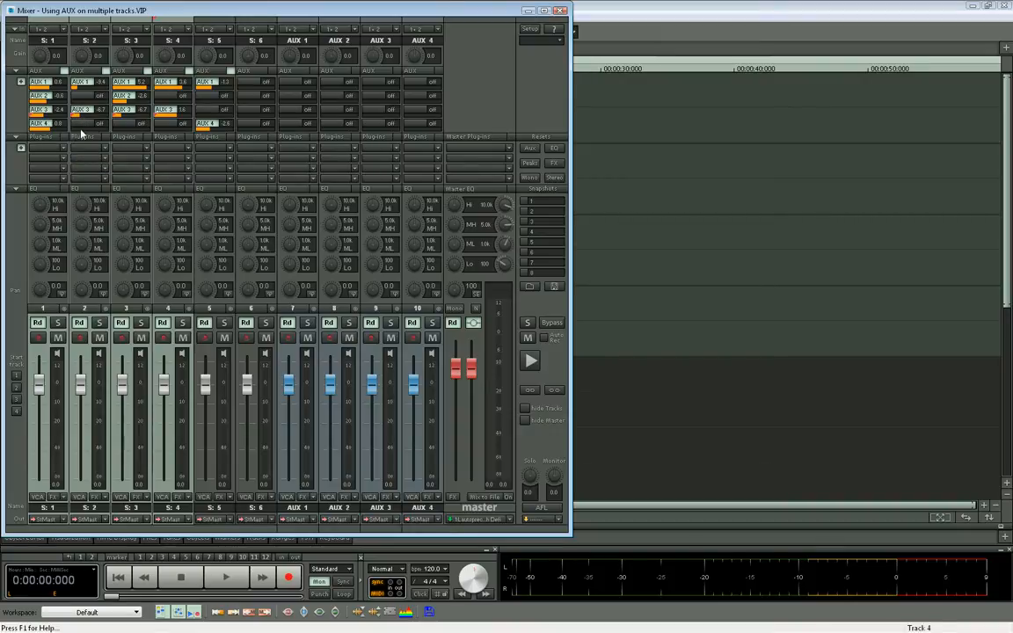
drag(79, 124, 89, 131)
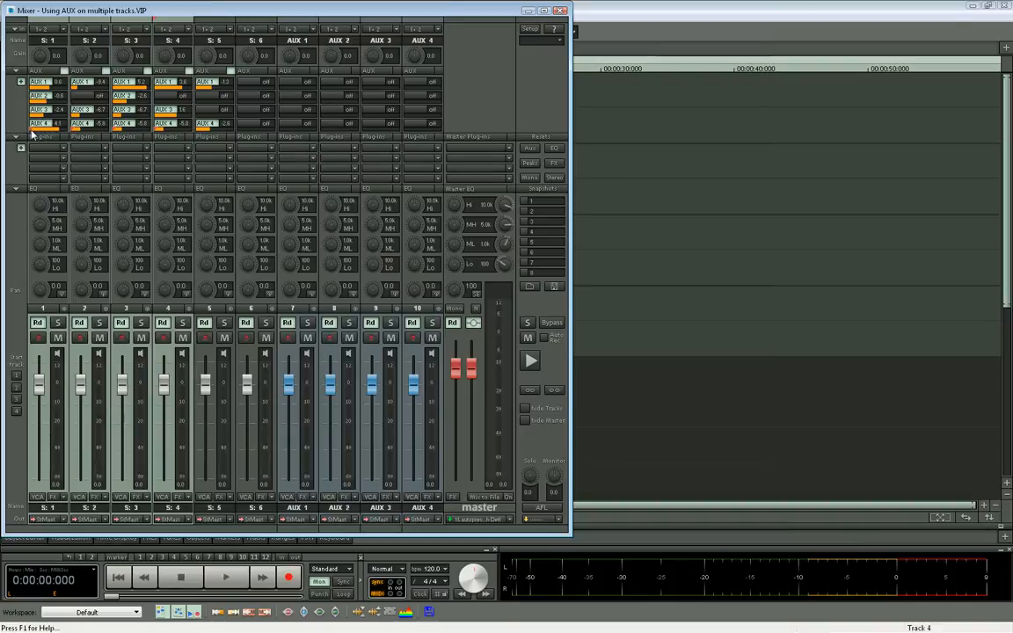
drag(114, 131, 119, 132)
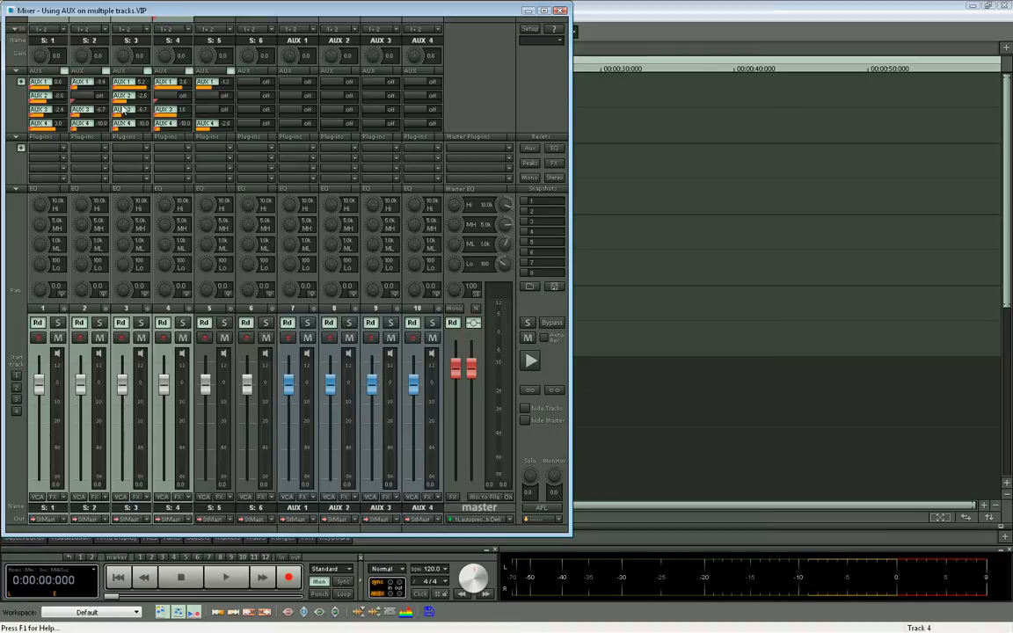
drag(125, 100, 127, 109)
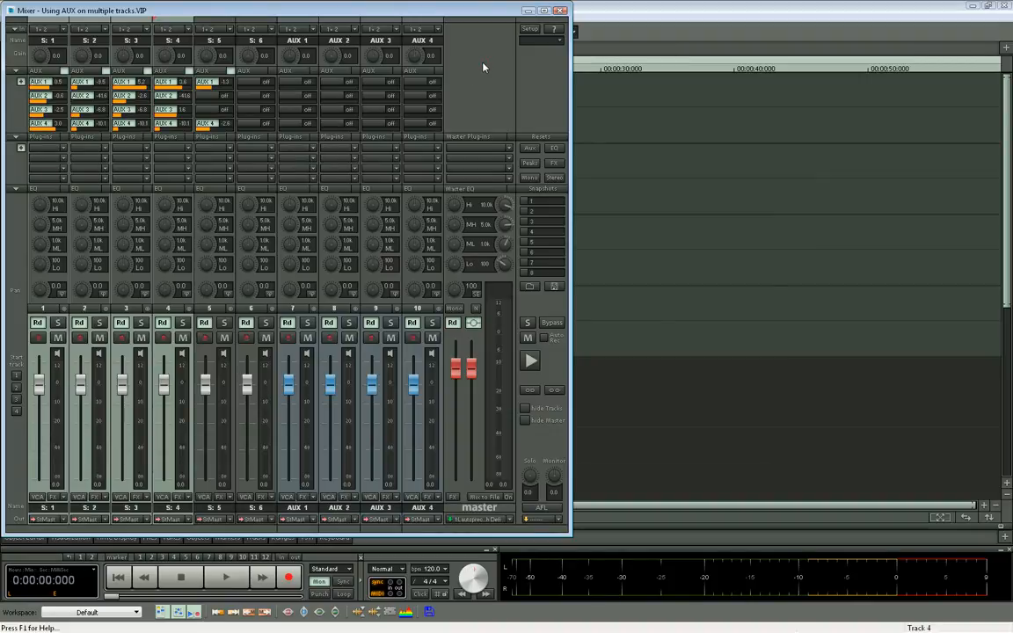
Replace the track selection with track 5 alone, and select tracks 1 through 4 together.
click(209, 309)
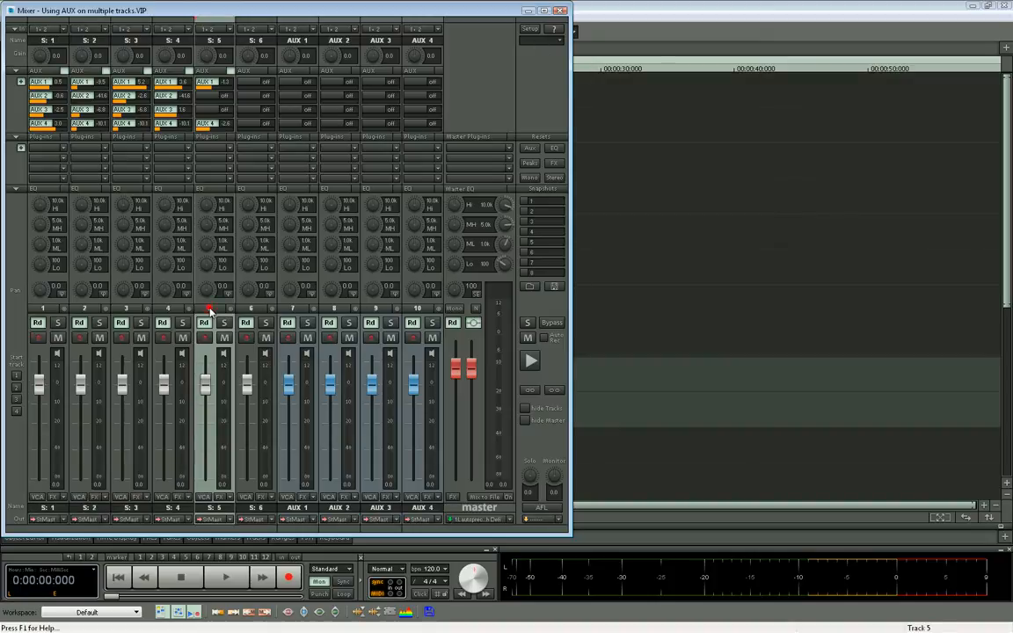
click(46, 314)
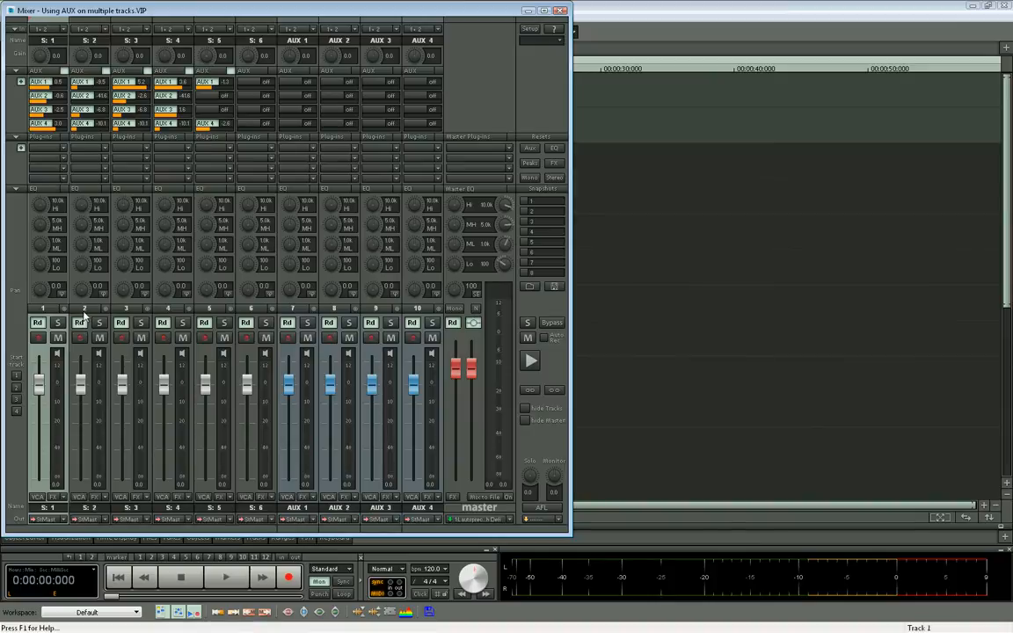
shift+click(79, 317)
shift+click(123, 312)
shift+click(153, 281)
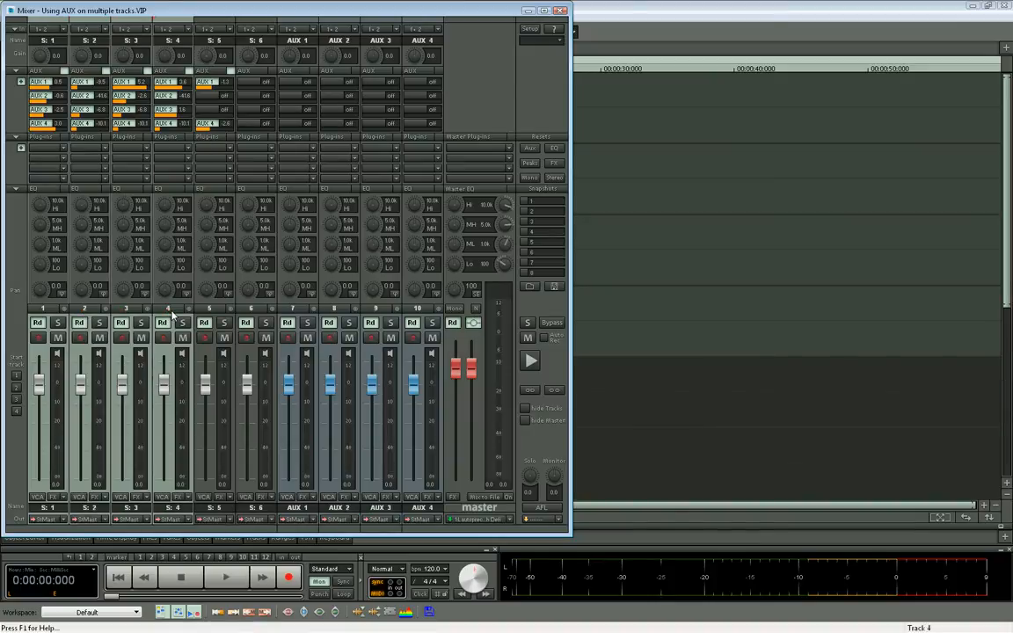
Remove tracks 2, 3 and 4 one by one from the selection so only track 1 stays selected.
ctrl+click(89, 309)
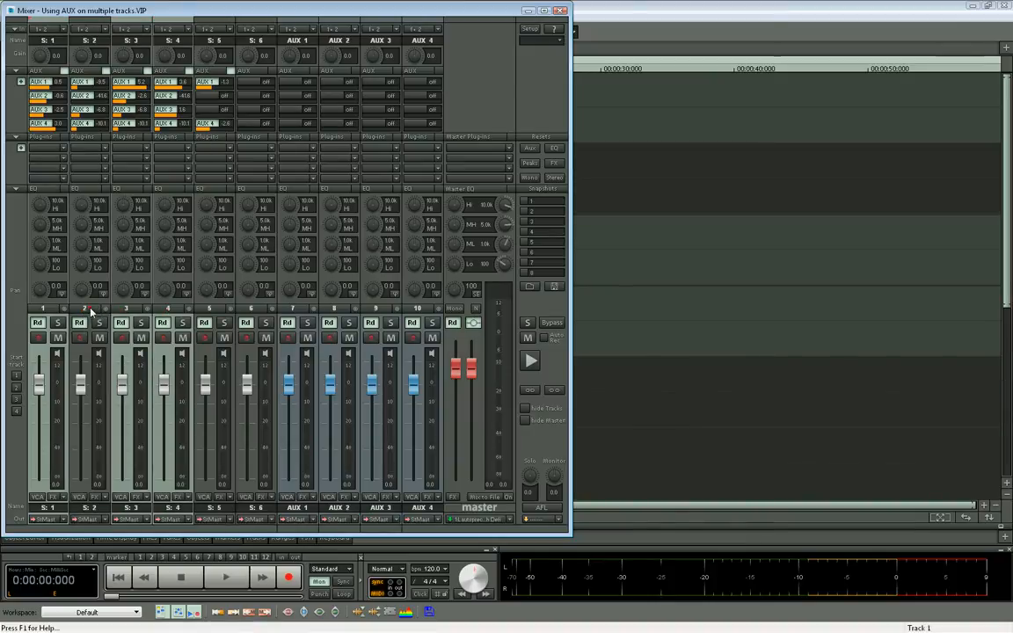
ctrl+click(119, 279)
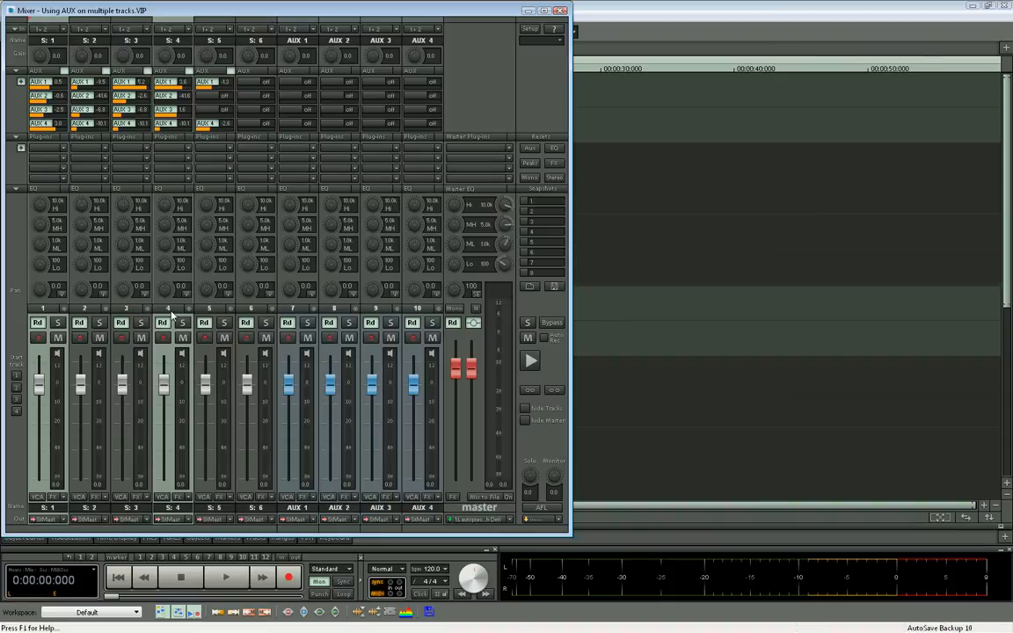
ctrl+click(172, 313)
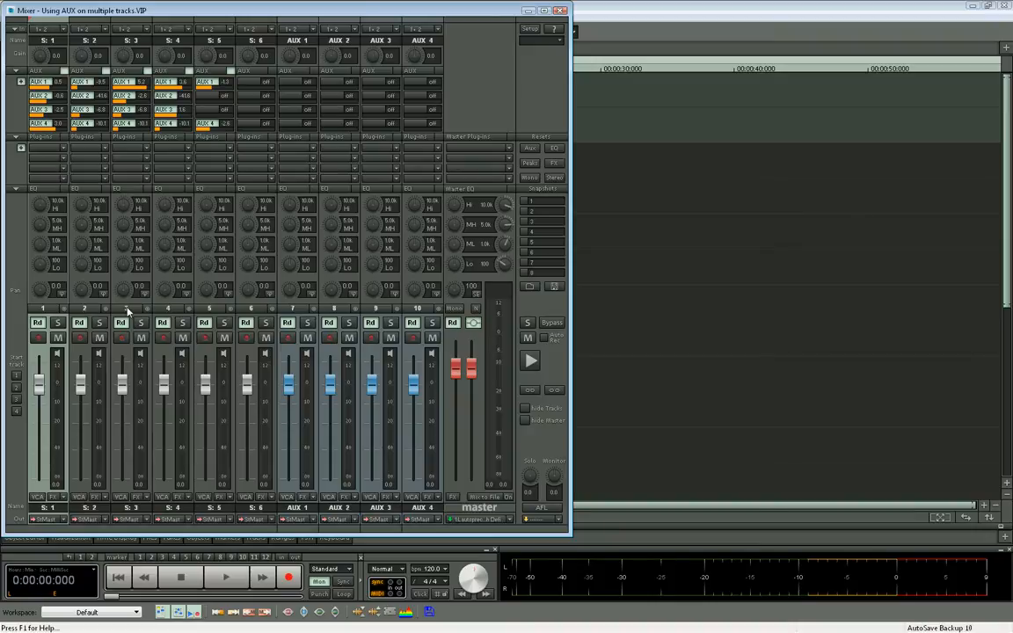
Copy the complete AUX section settings of track 3 to track 6.
right_click(123, 70)
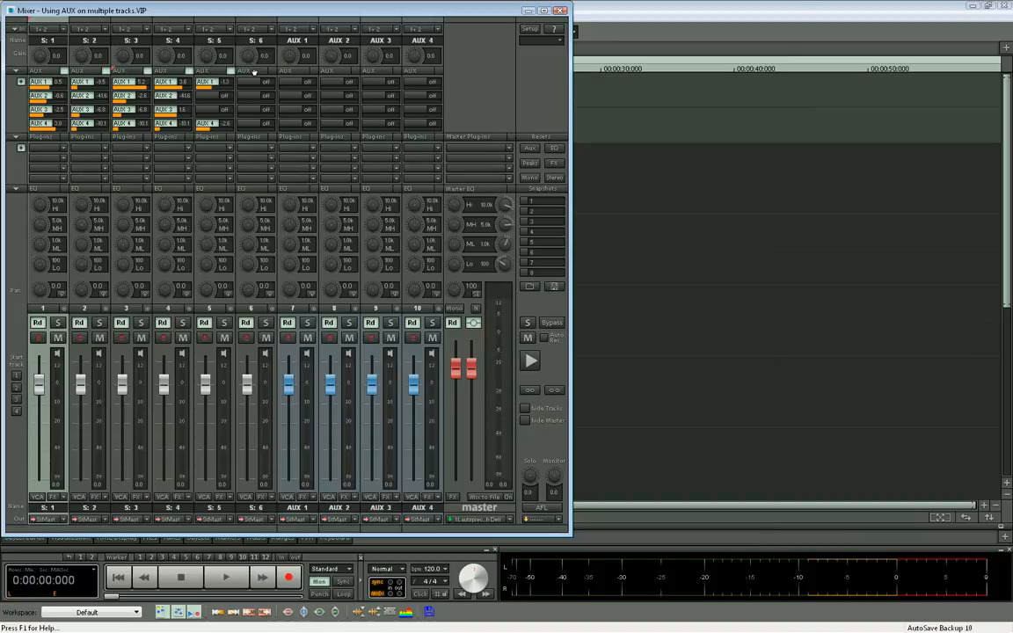
click(254, 73)
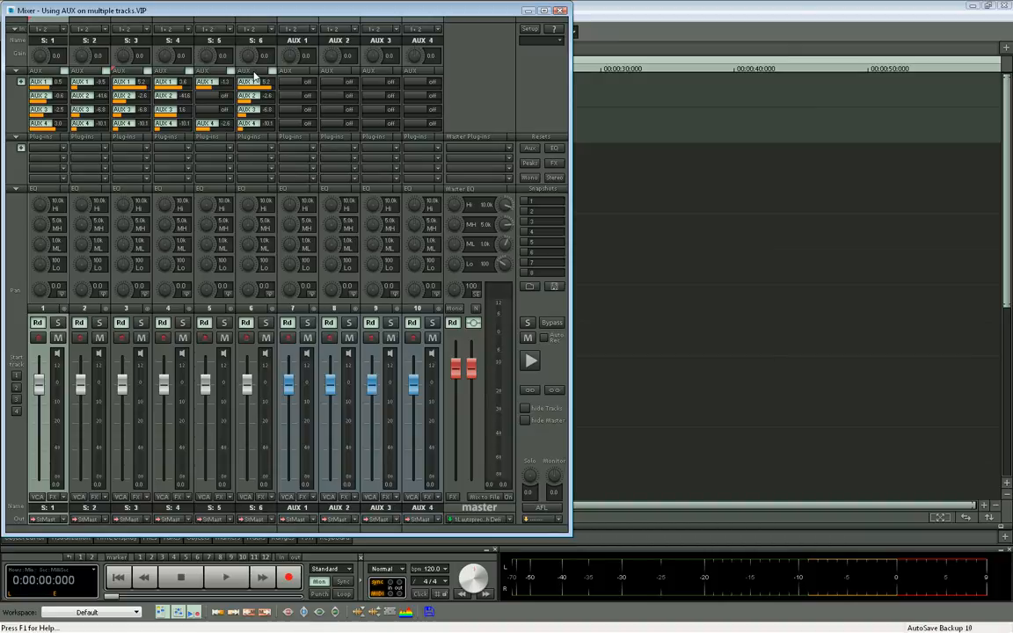